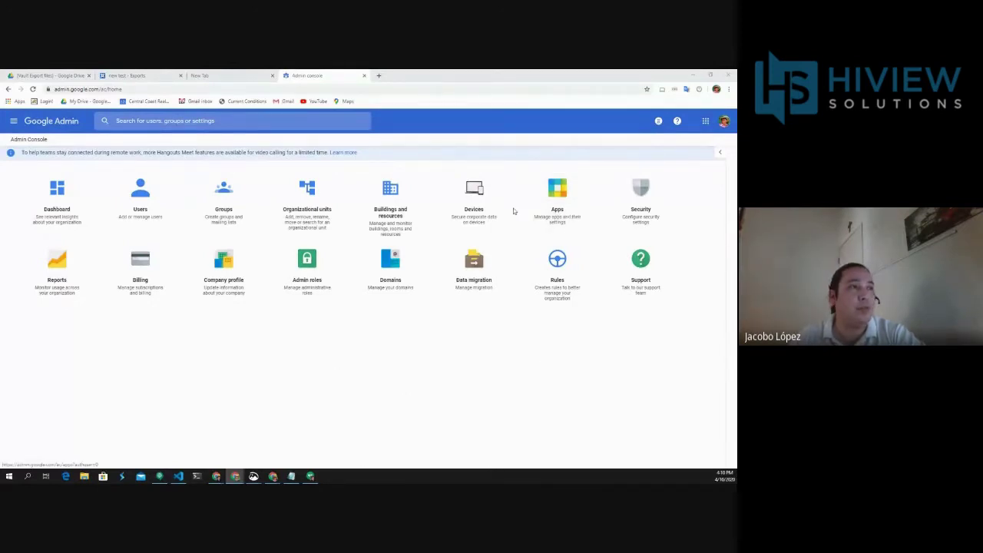
# Open the Security dashboard from the Admin console's Security section
pyautogui.click(637, 215)
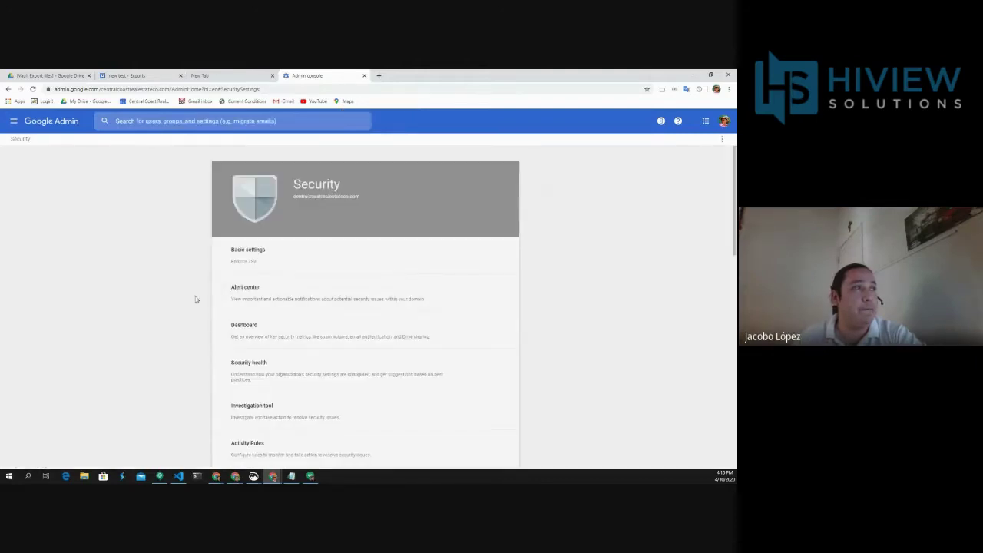
pyautogui.scroll(-1, 176, 300)
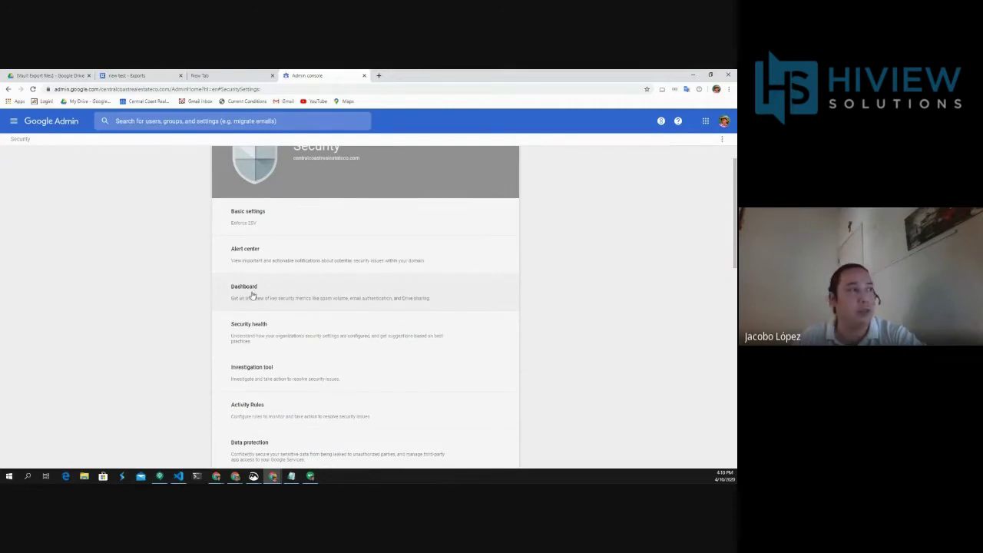
pyautogui.click(252, 295)
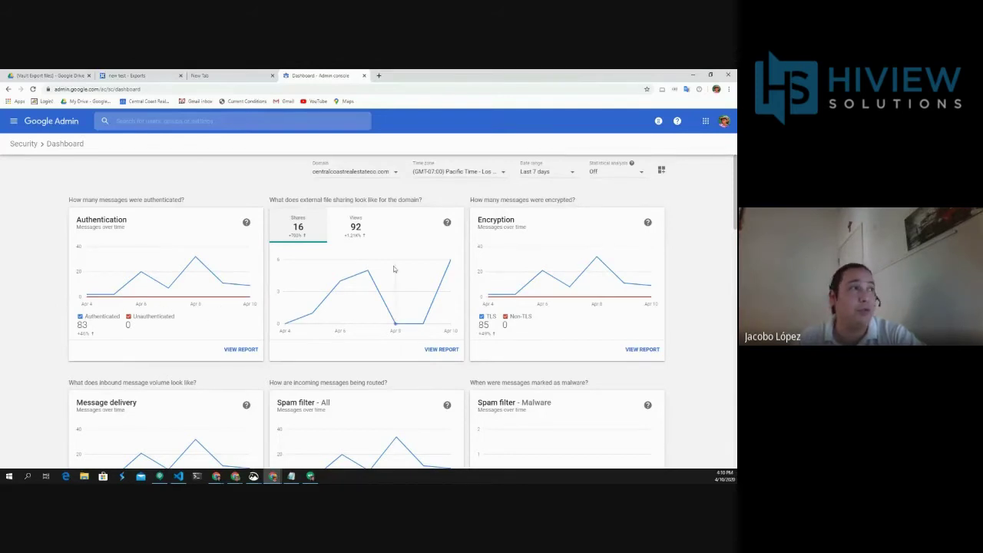
pyautogui.moveTo(394, 322)
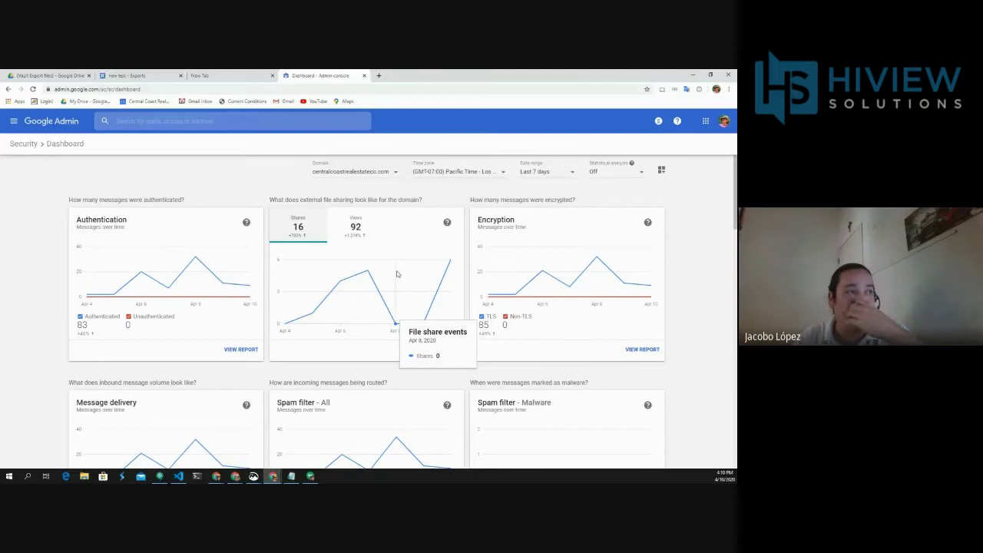
pyautogui.scroll(-1, 530, 253)
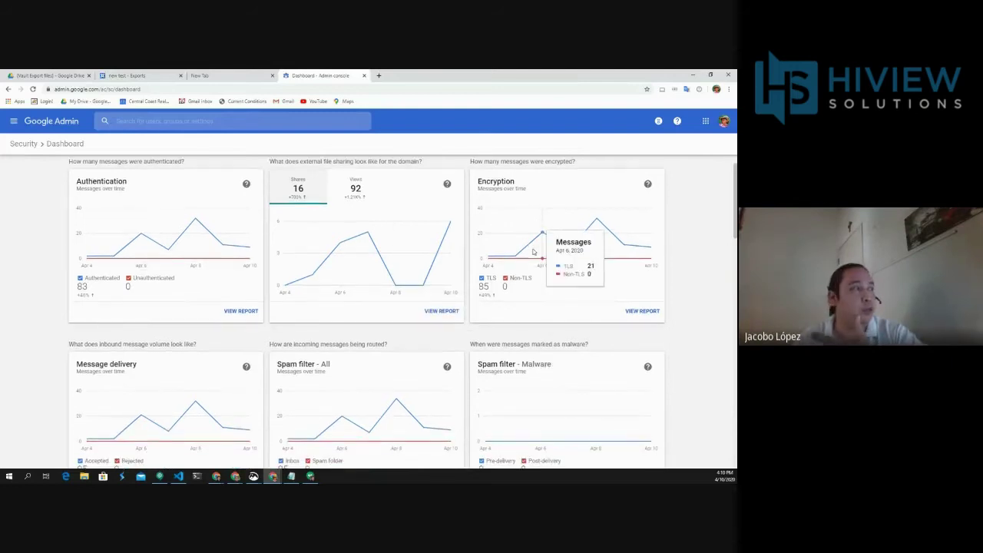
pyautogui.scroll(-1, 534, 252)
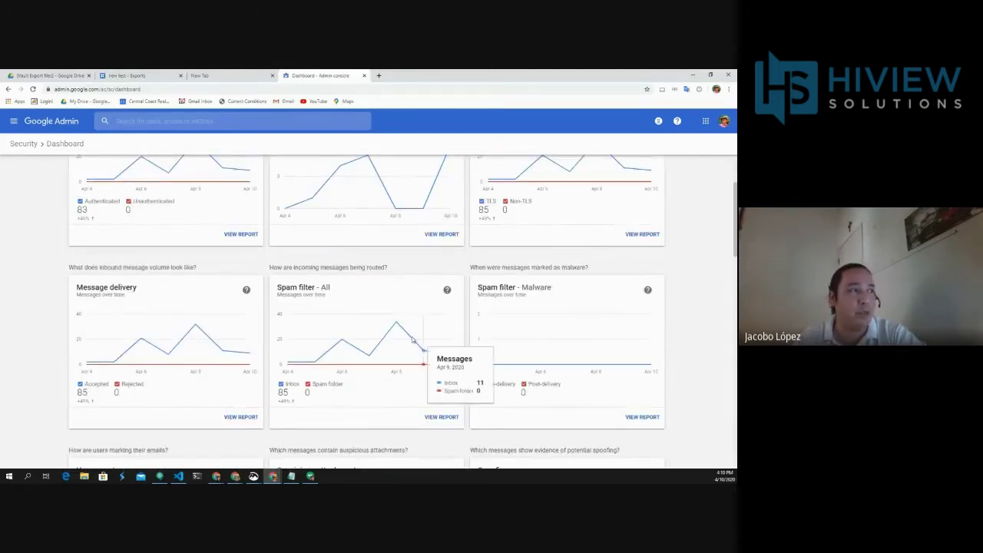
pyautogui.scroll(-1, 399, 343)
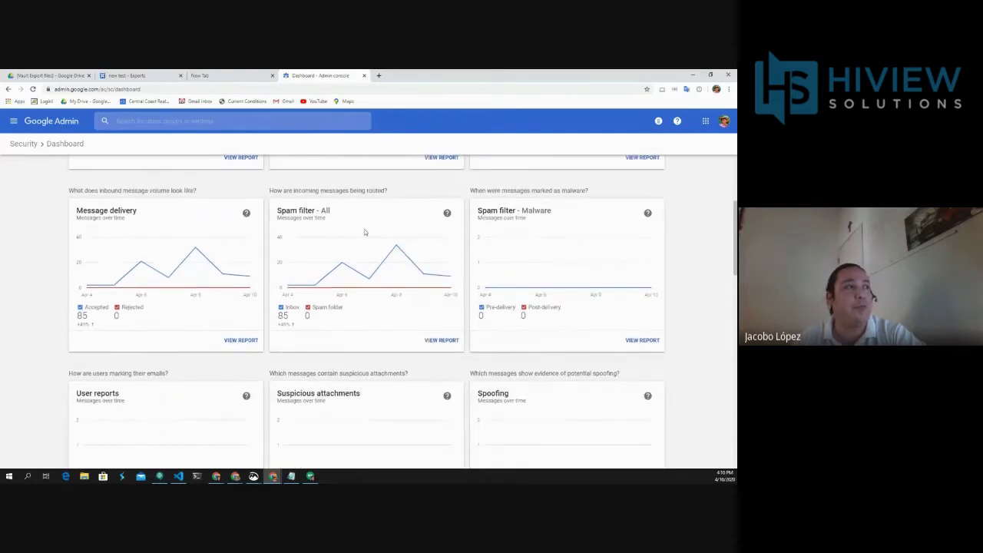
pyautogui.scroll(-2, 515, 259)
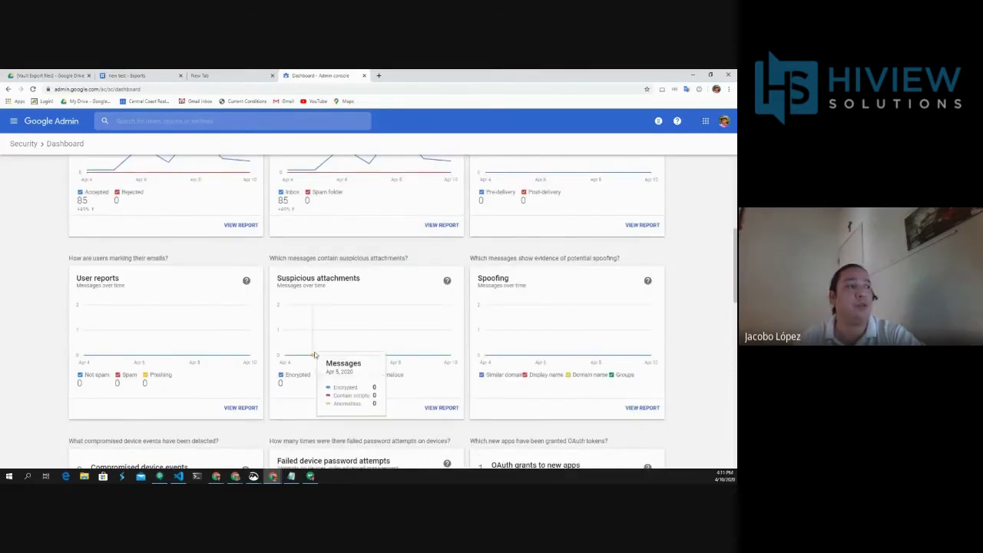
pyautogui.moveTo(312, 354)
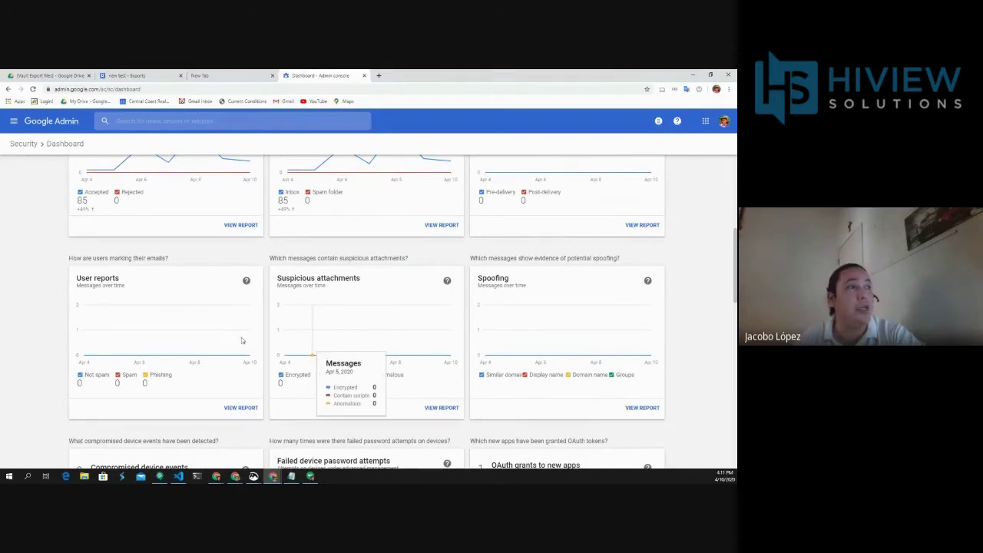
pyautogui.scroll(-2, 461, 303)
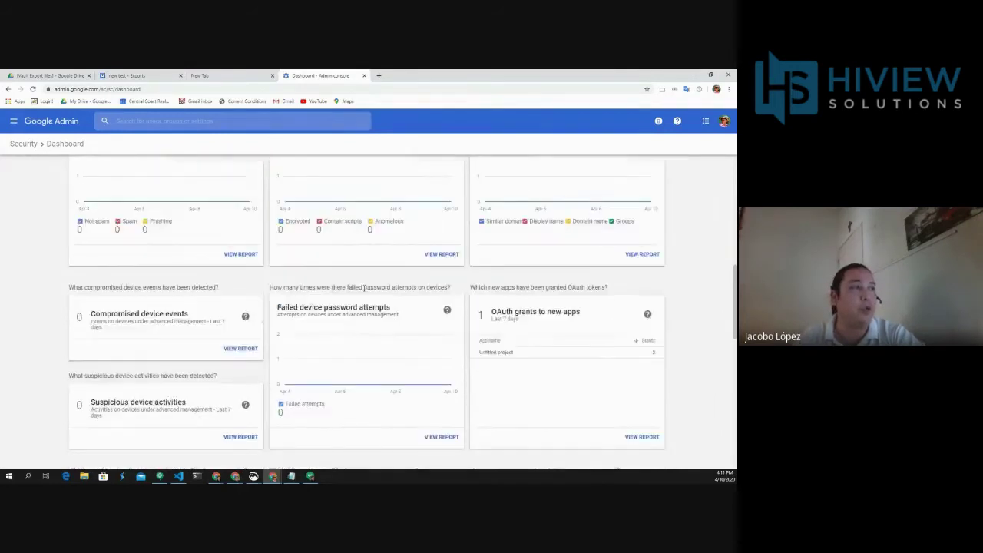
pyautogui.scroll(-1, 399, 295)
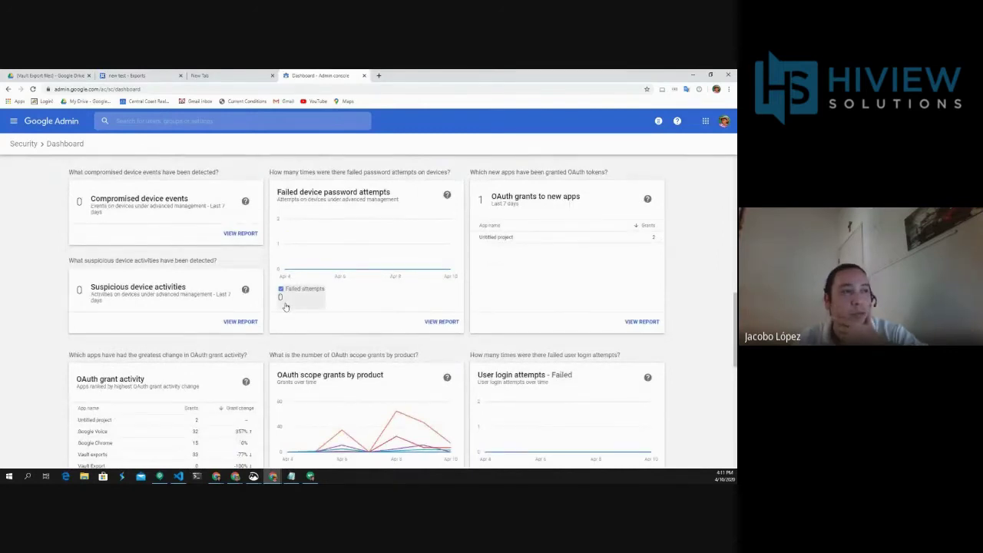
pyautogui.scroll(-1, 285, 306)
pyautogui.scroll(-1, 285, 305)
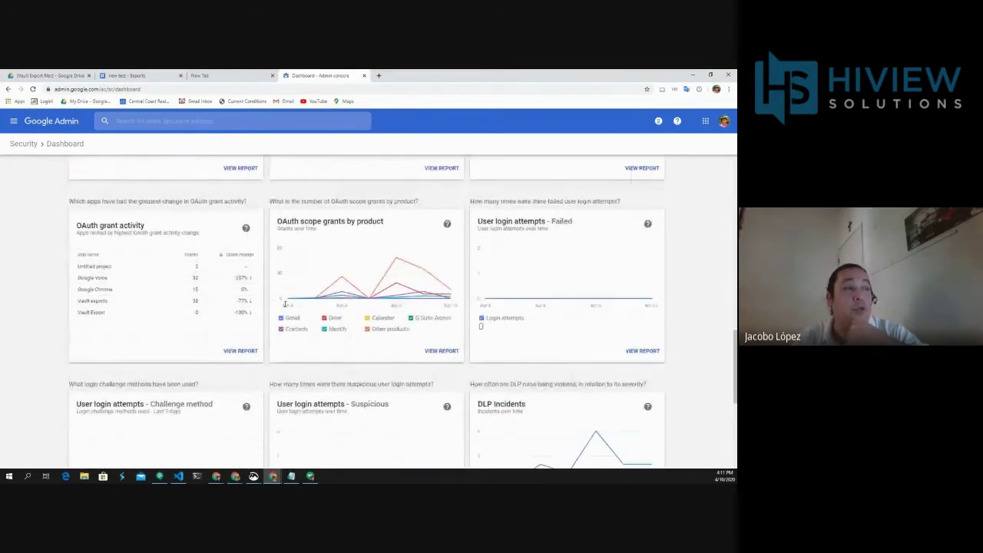
pyautogui.scroll(1, 354, 301)
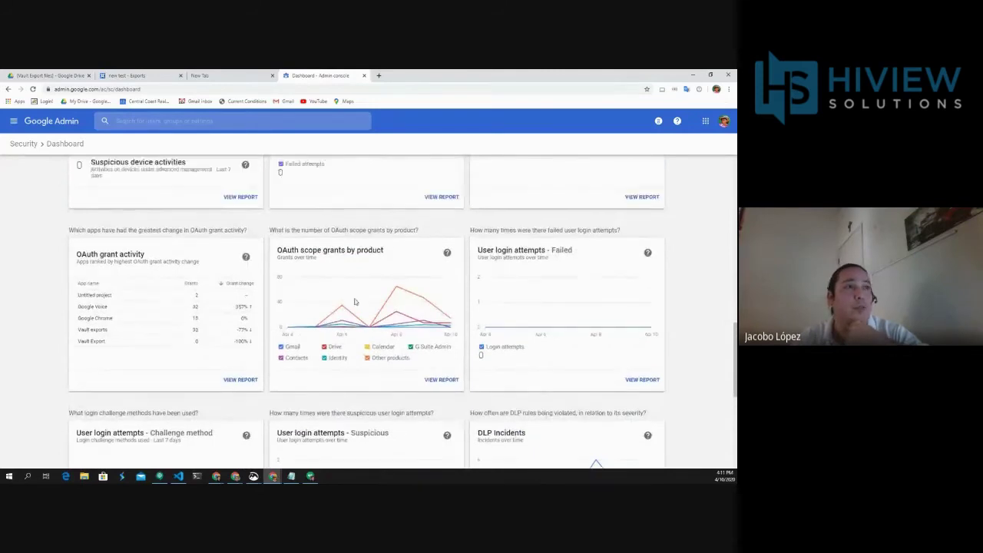
pyautogui.scroll(2, 355, 302)
pyautogui.scroll(2, 354, 301)
pyautogui.scroll(4, 355, 302)
pyautogui.scroll(2, 355, 302)
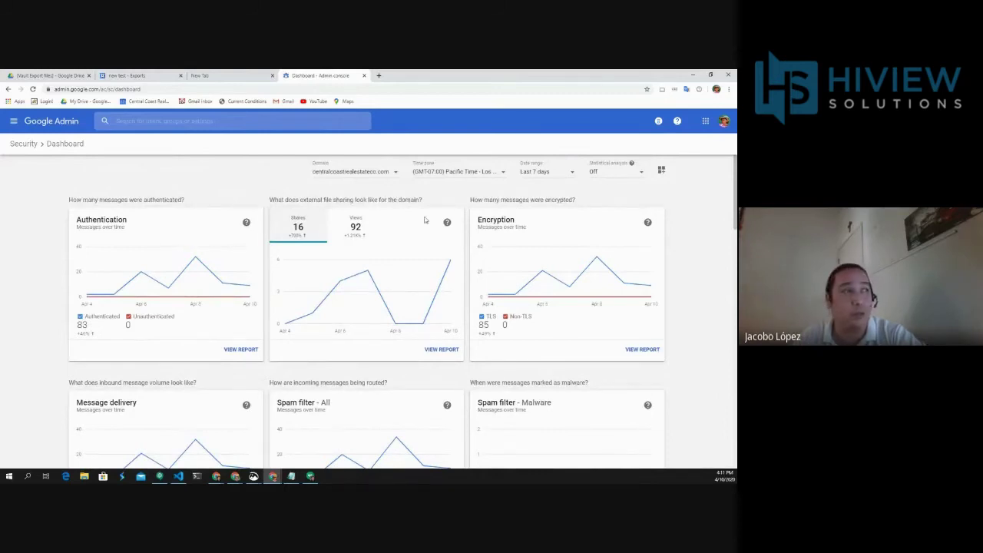
# Filter the dashboard to centralcoastrealestateco.com and open the File exposure report for external sharing
pyautogui.click(389, 177)
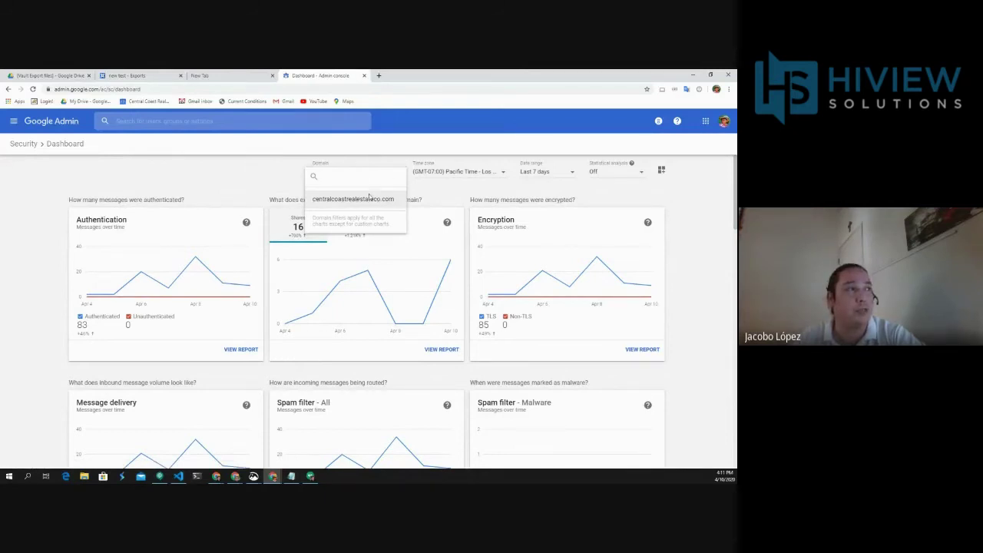
pyautogui.click(248, 174)
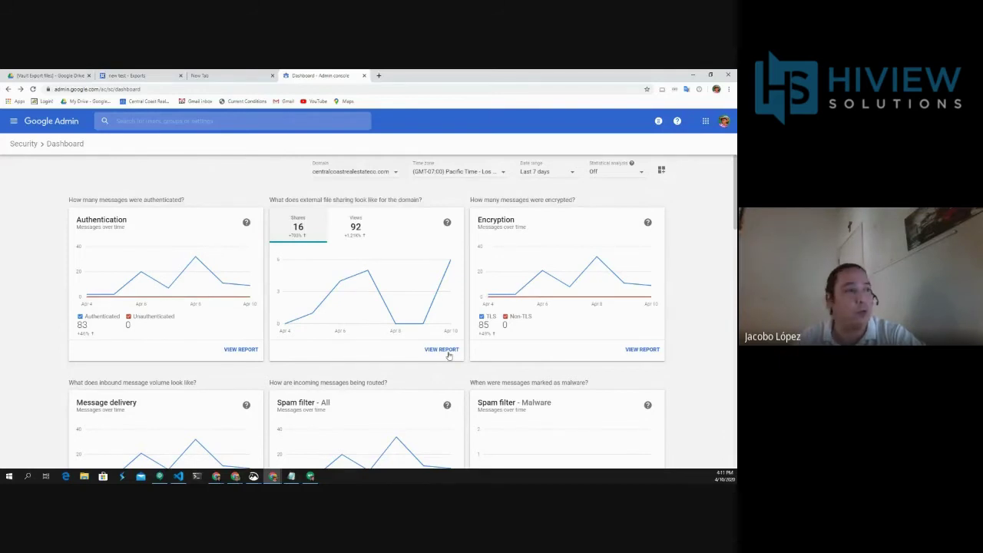
pyautogui.click(448, 352)
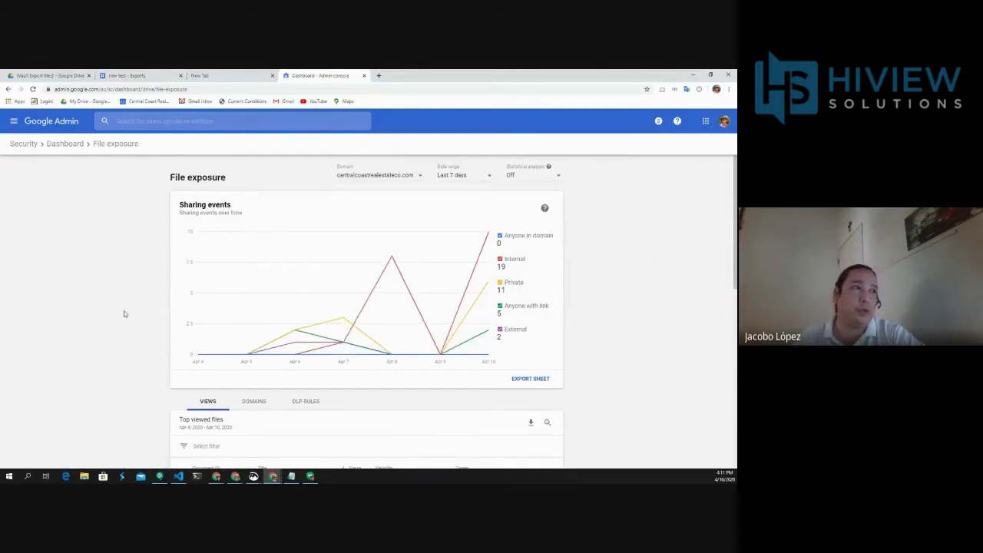
pyautogui.scroll(-1, 121, 315)
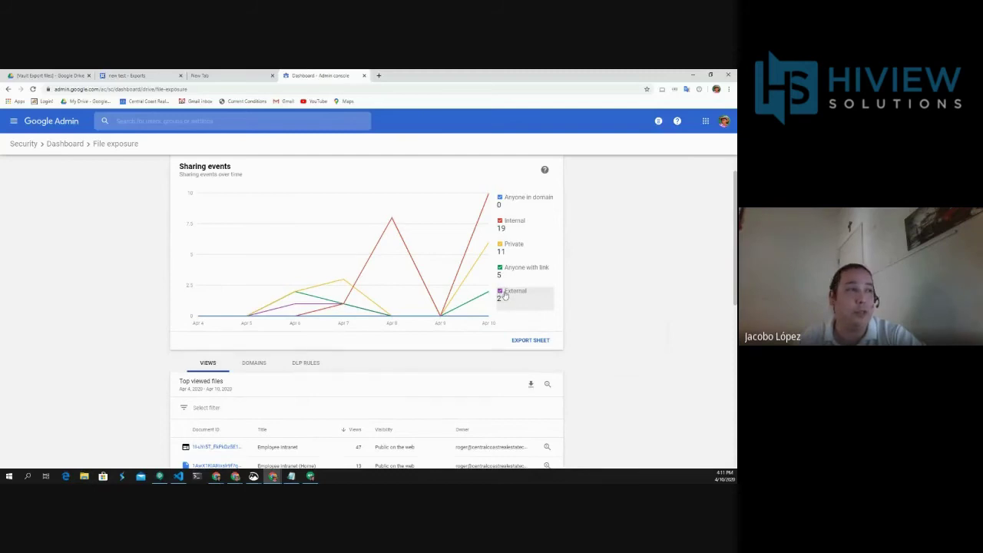
# Show only External in the Sharing events chart and review the top viewed externally shared files
pyautogui.click(500, 293)
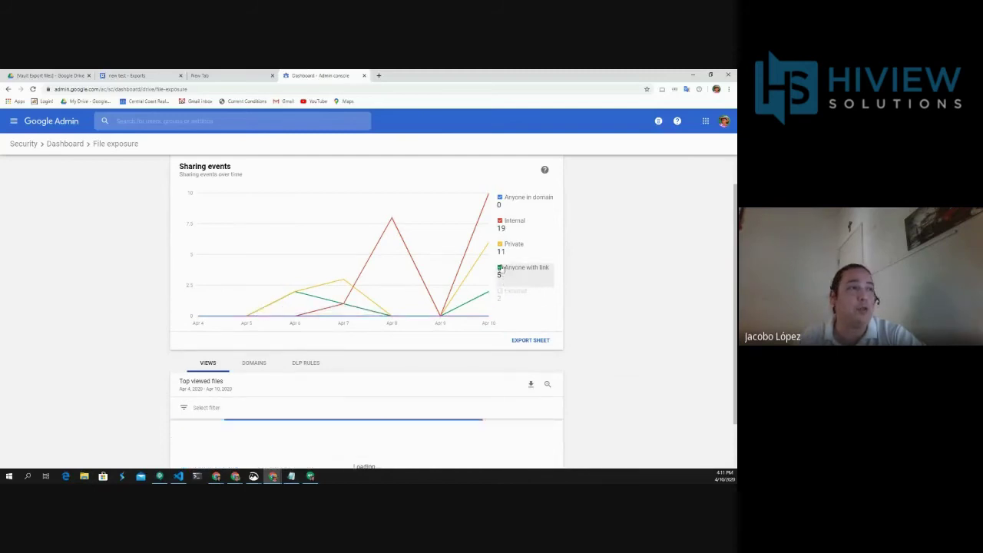
pyautogui.click(499, 270)
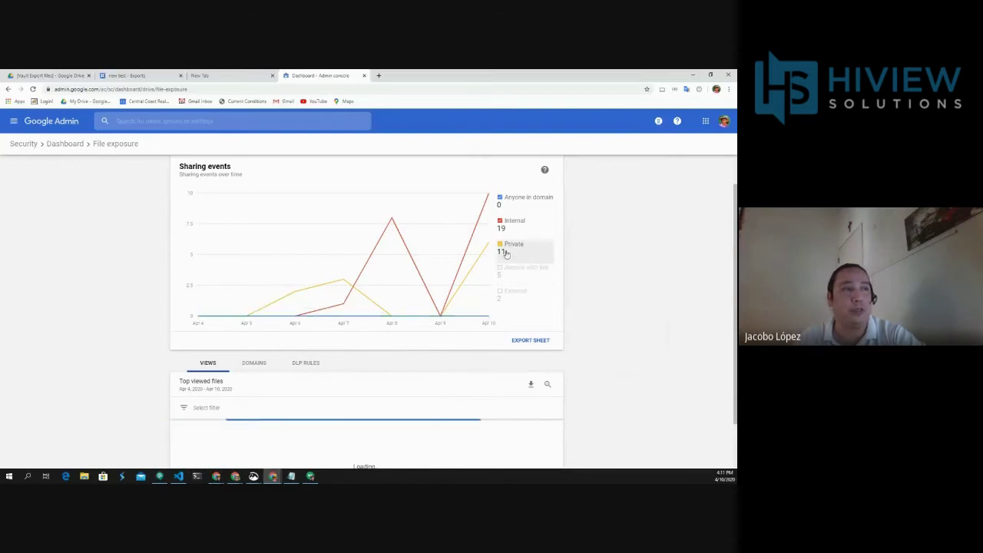
pyautogui.click(503, 248)
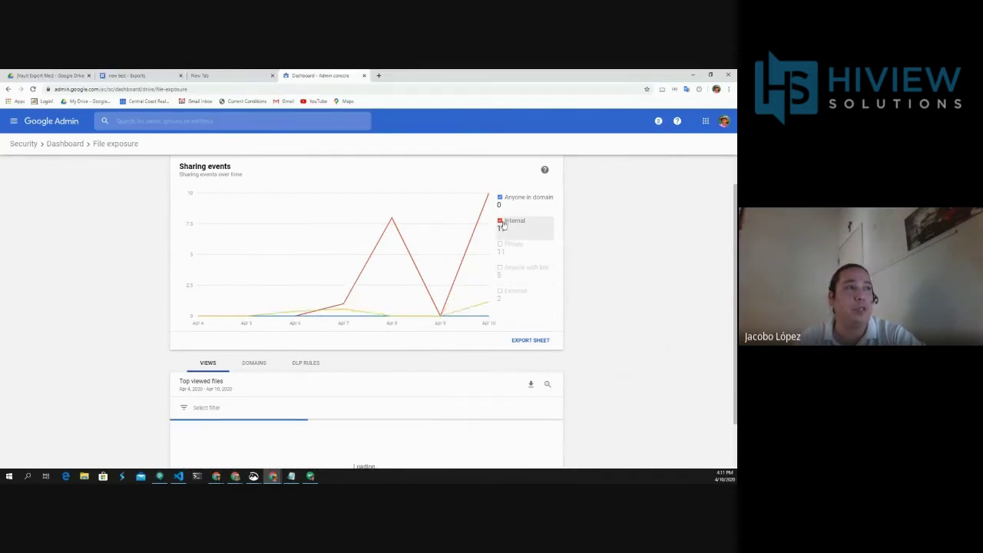
pyautogui.click(504, 223)
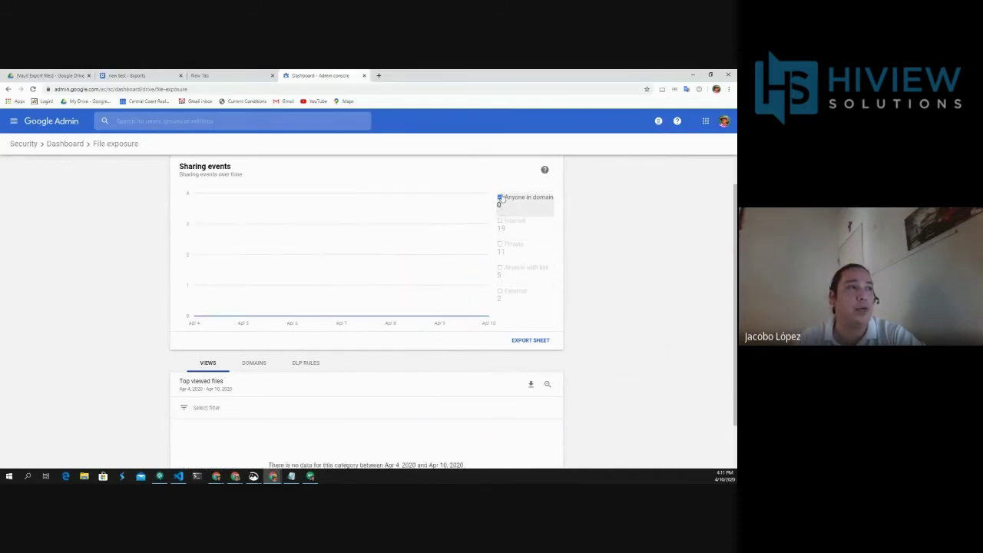
pyautogui.click(500, 199)
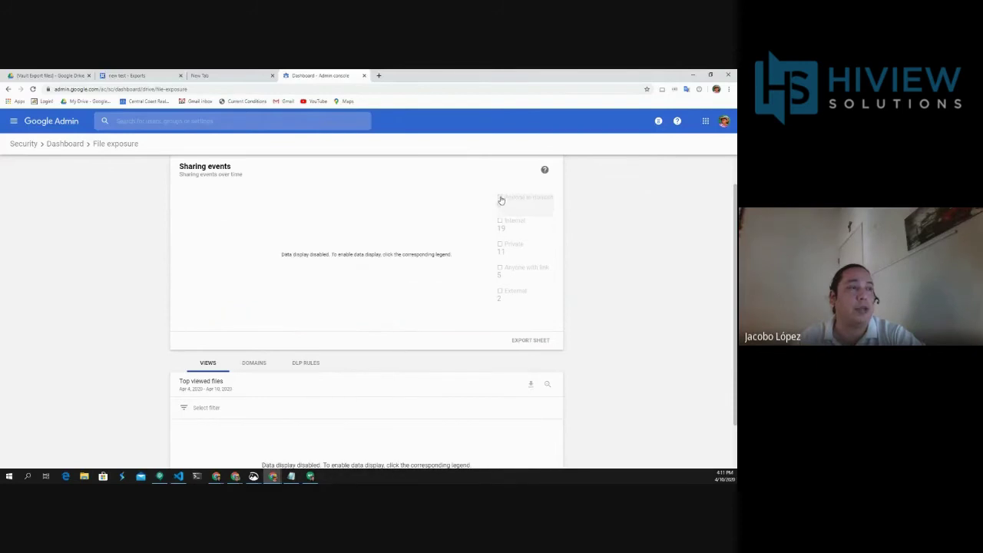
pyautogui.click(500, 201)
pyautogui.click(500, 200)
pyautogui.click(497, 293)
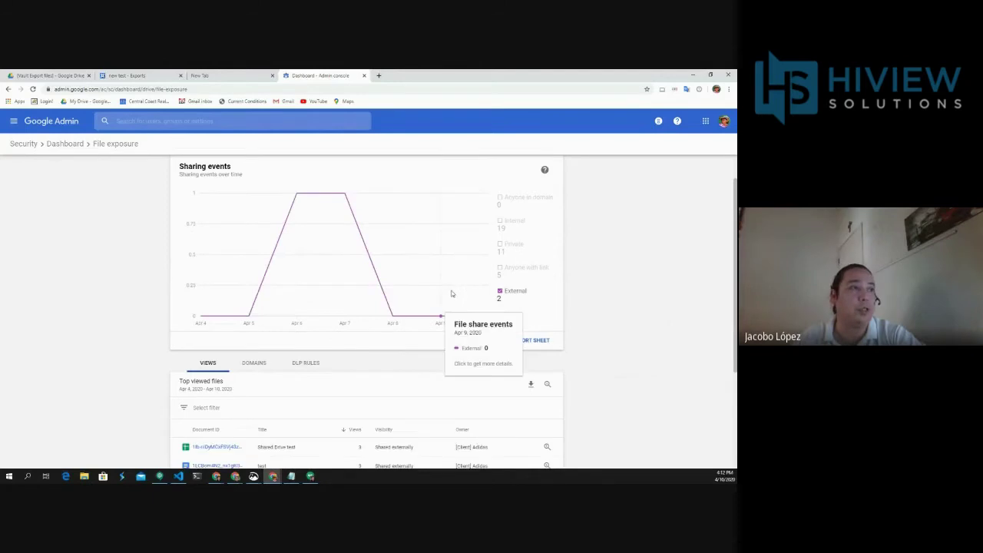
pyautogui.scroll(-1, 445, 307)
pyautogui.scroll(-1, 614, 352)
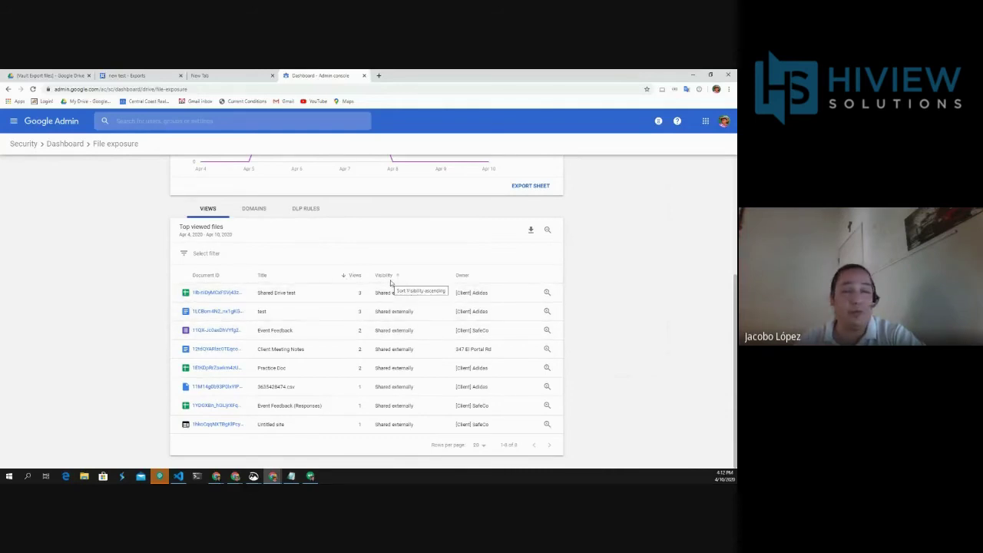
pyautogui.scroll(4, 407, 323)
pyautogui.scroll(-2, 388, 369)
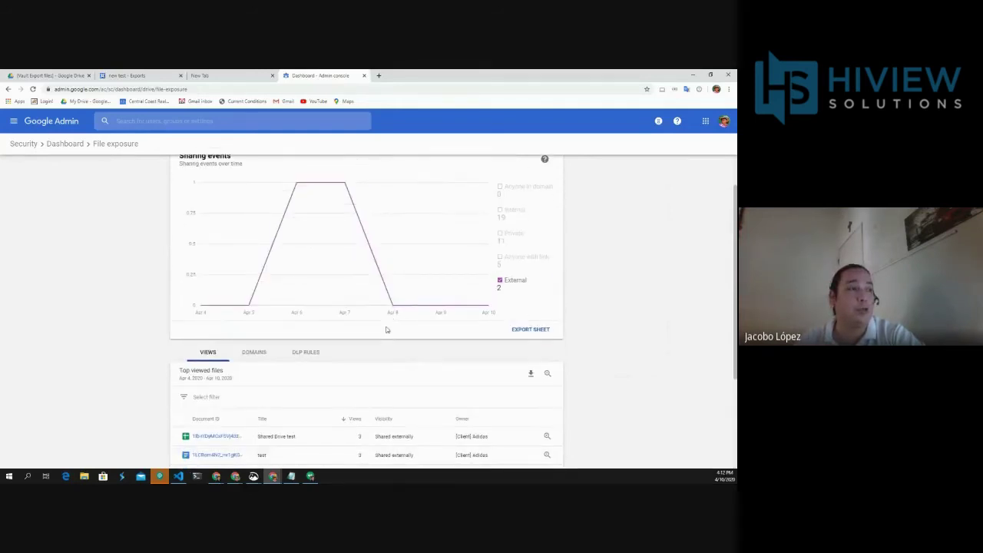
pyautogui.scroll(-1, 390, 376)
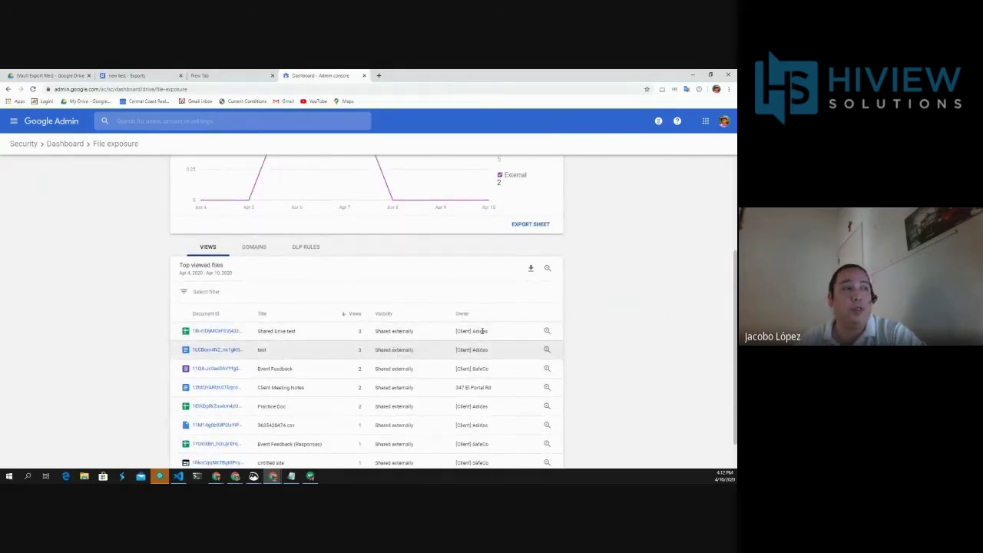
pyautogui.scroll(-1, 473, 332)
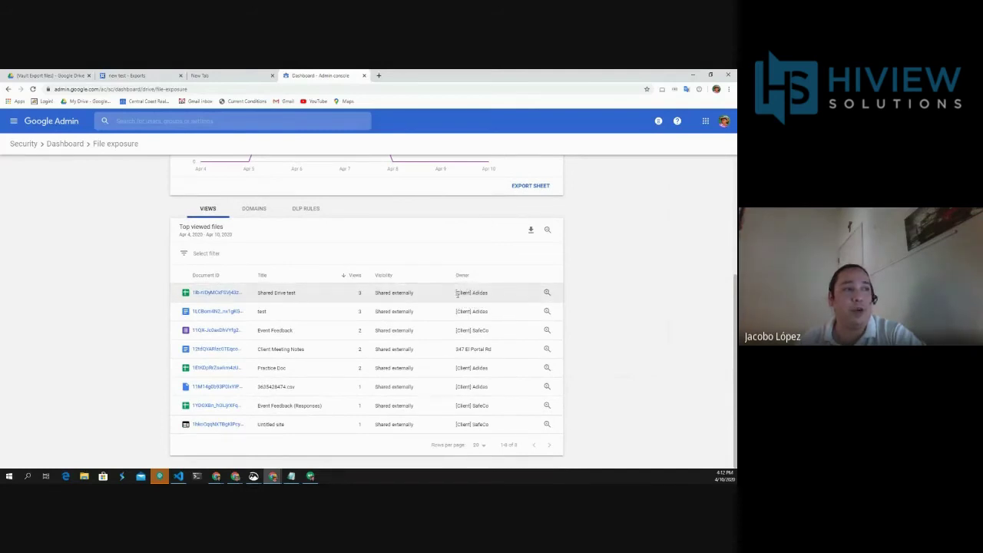
pyautogui.moveTo(457, 293); pyautogui.dragTo(488, 303)
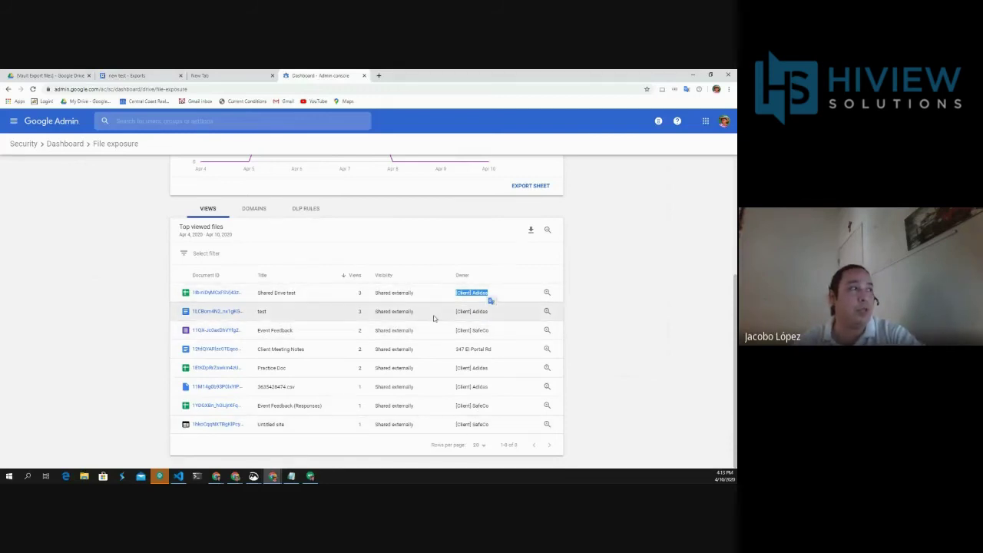
# Review the top sharing domains, then the empty top DLP rules triggered section
pyautogui.click(252, 215)
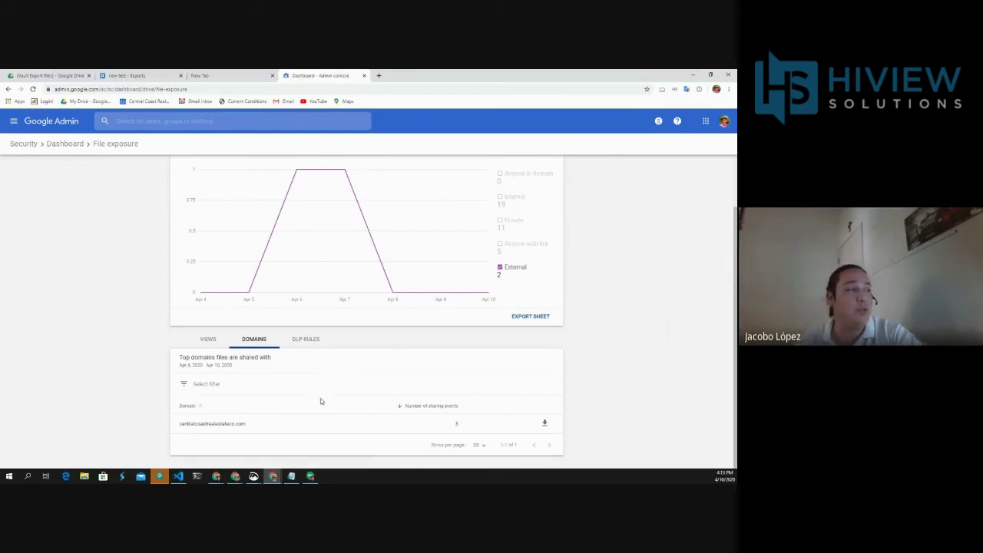
pyautogui.click(306, 340)
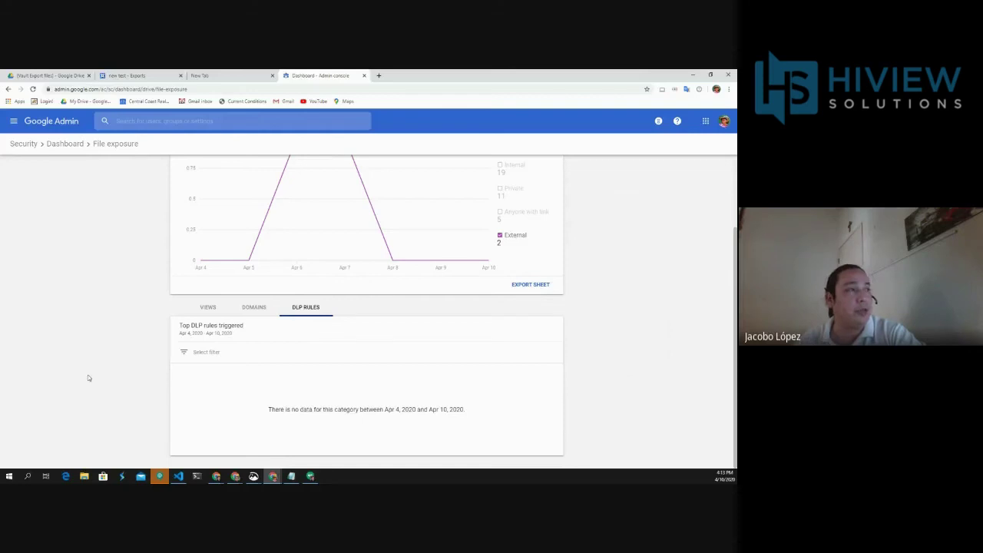
pyautogui.scroll(3, 121, 377)
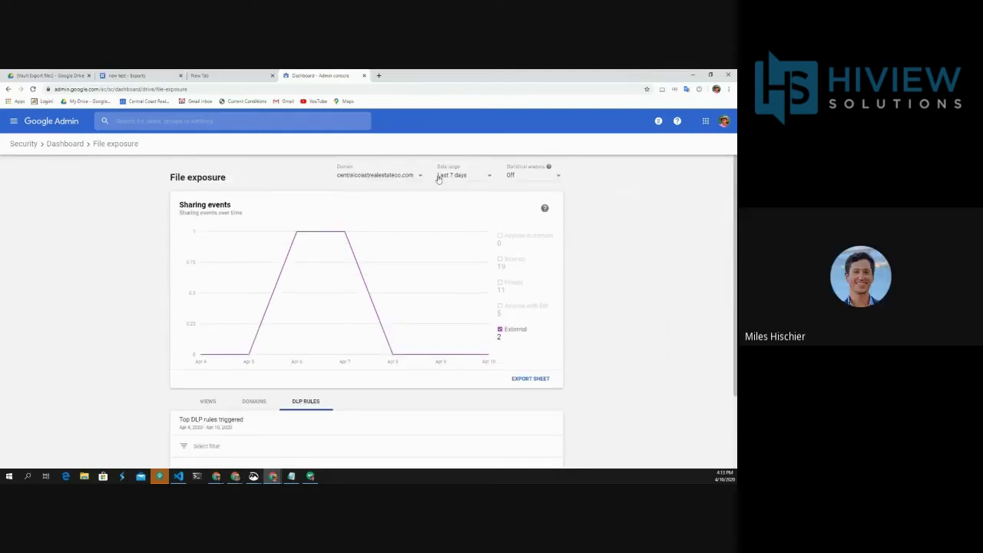
# Back on the Security dashboard, replace the Encryption widget with the Custom settings widget
pyautogui.click(63, 144)
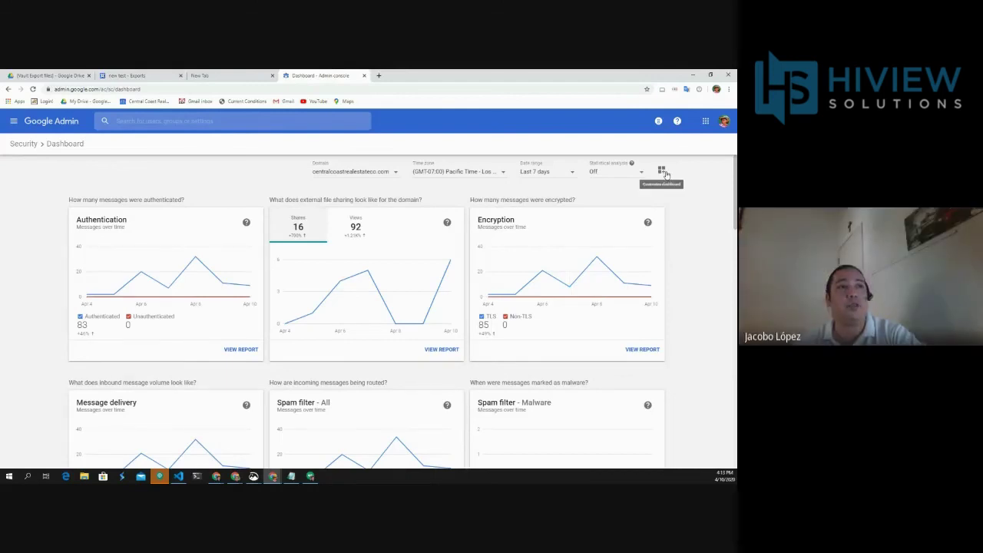
pyautogui.click(660, 172)
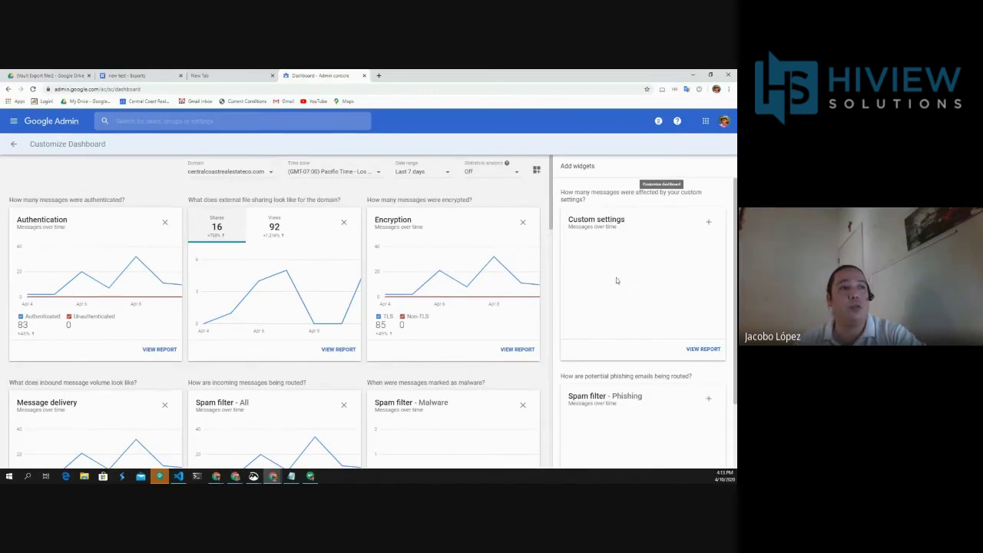
pyautogui.scroll(-1, 619, 315)
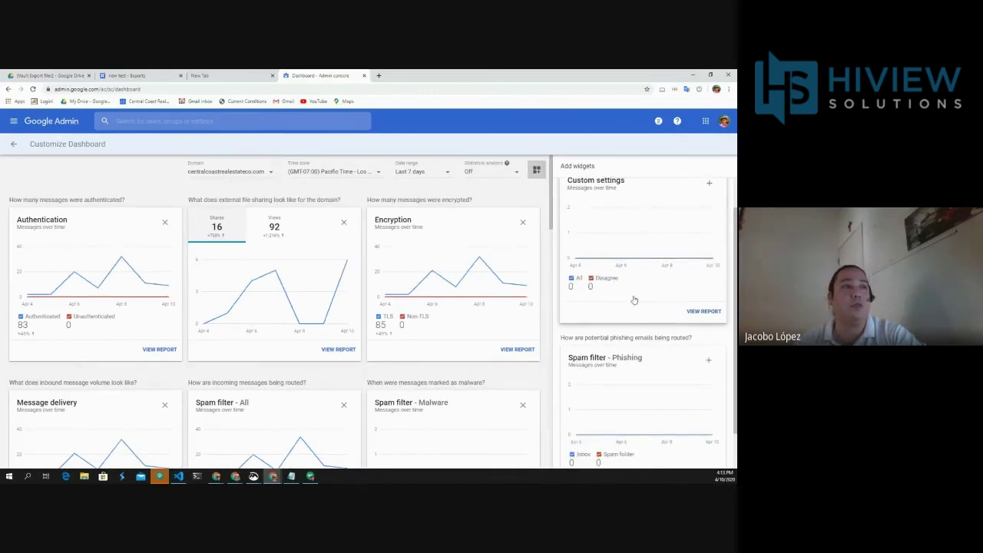
pyautogui.scroll(-1, 634, 300)
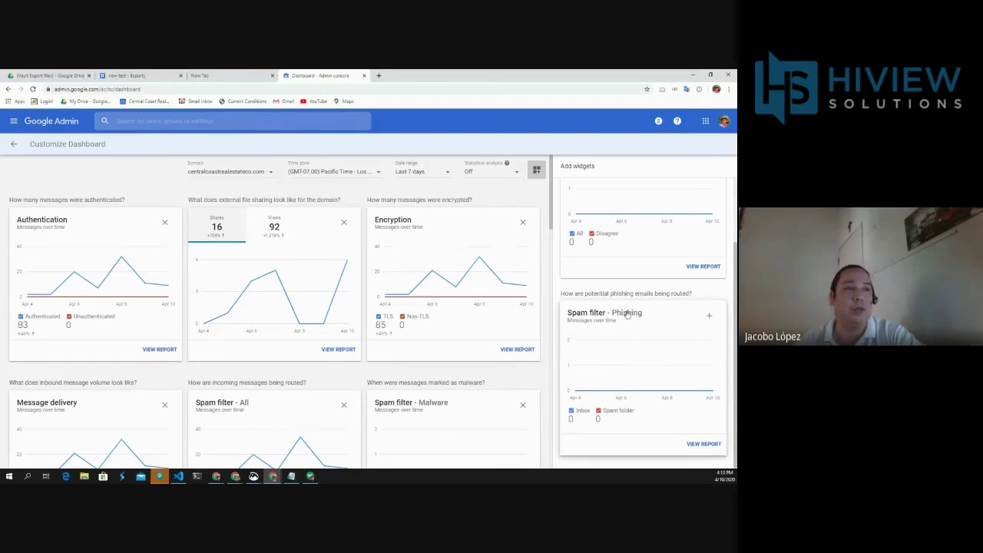
pyautogui.scroll(2, 558, 202)
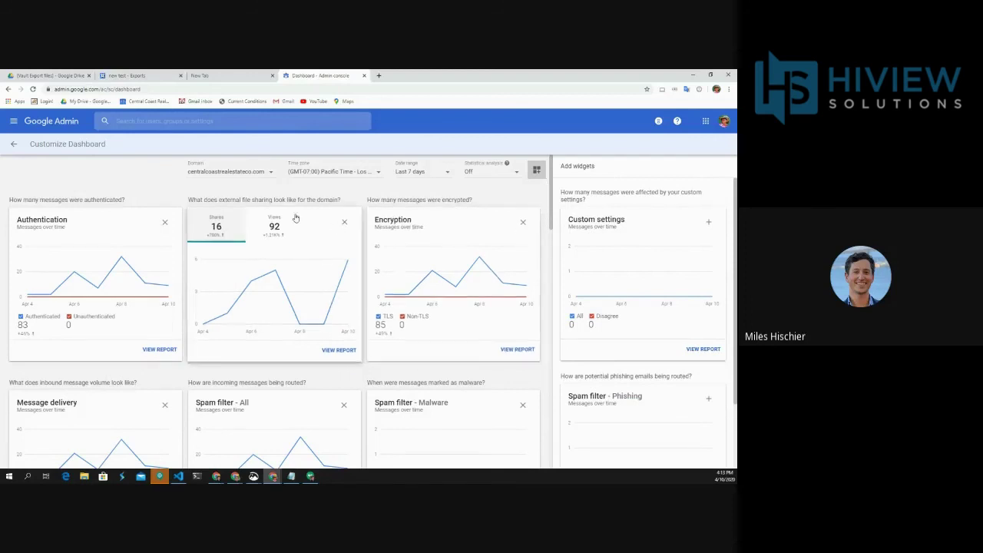
pyautogui.click(523, 223)
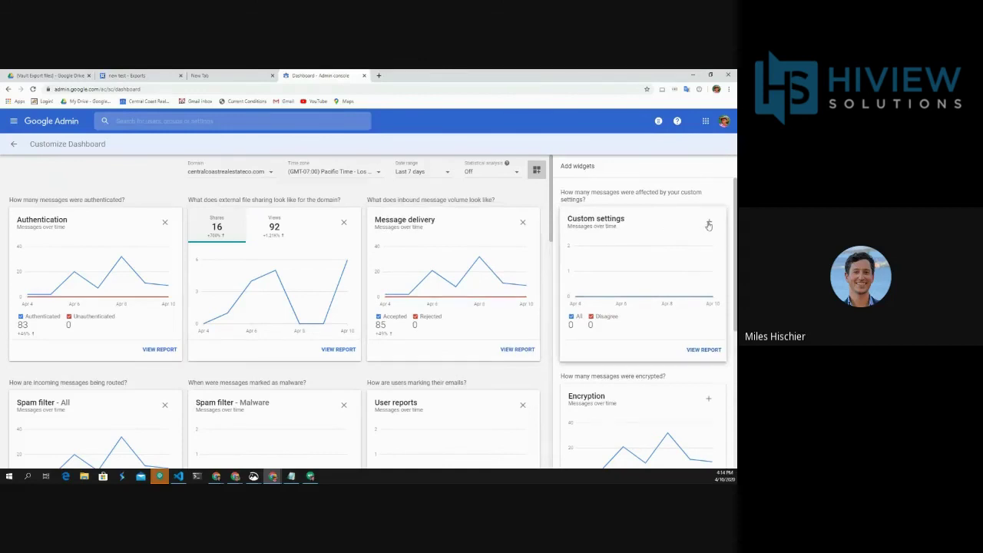
pyautogui.click(651, 285)
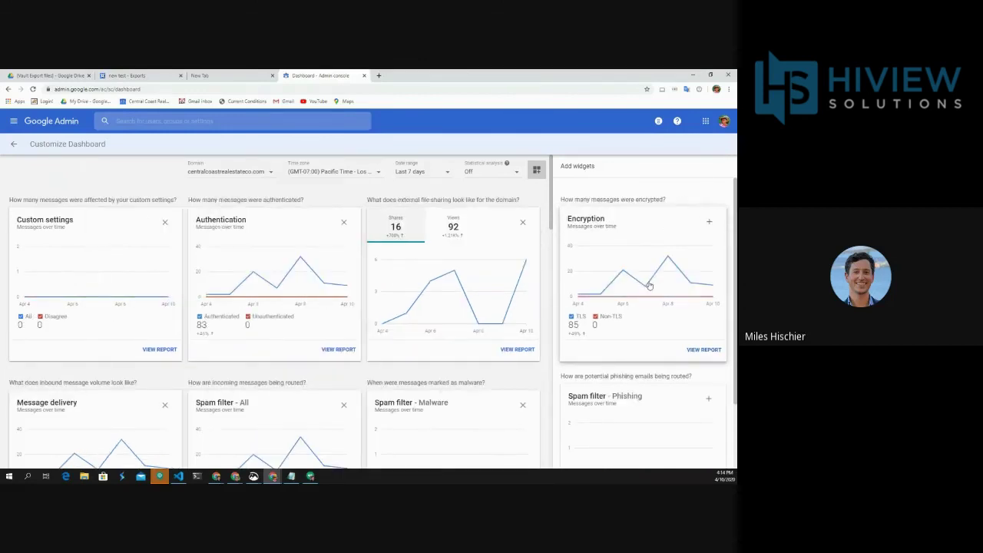
pyautogui.click(537, 170)
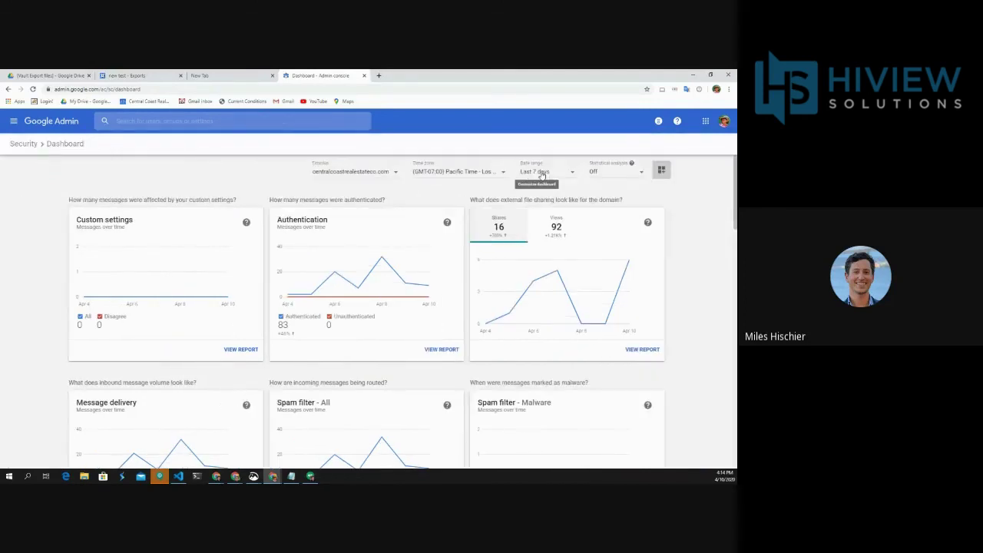